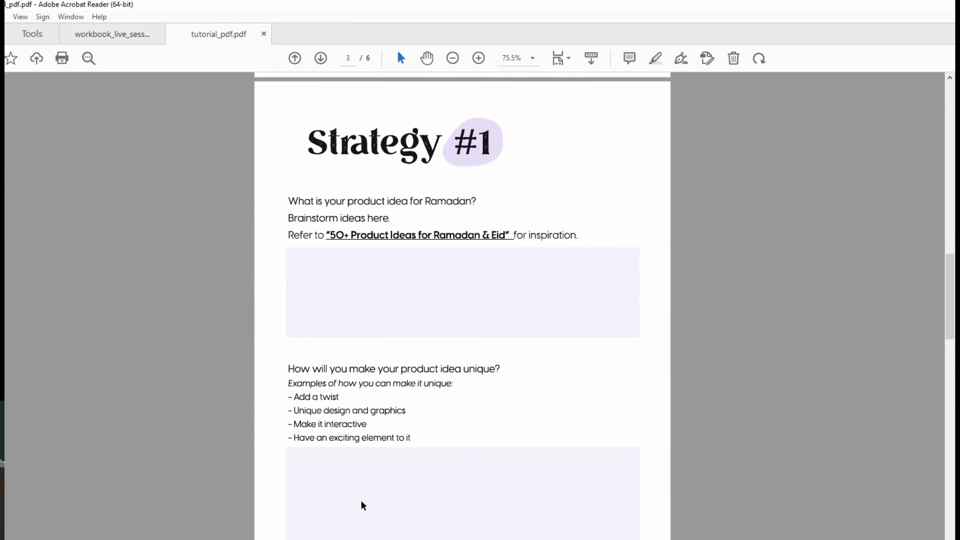
Review the blank answer boxes on the Strategy #1 page of tutorial_pdf.pdf
scroll(400, 465, "down", 12)
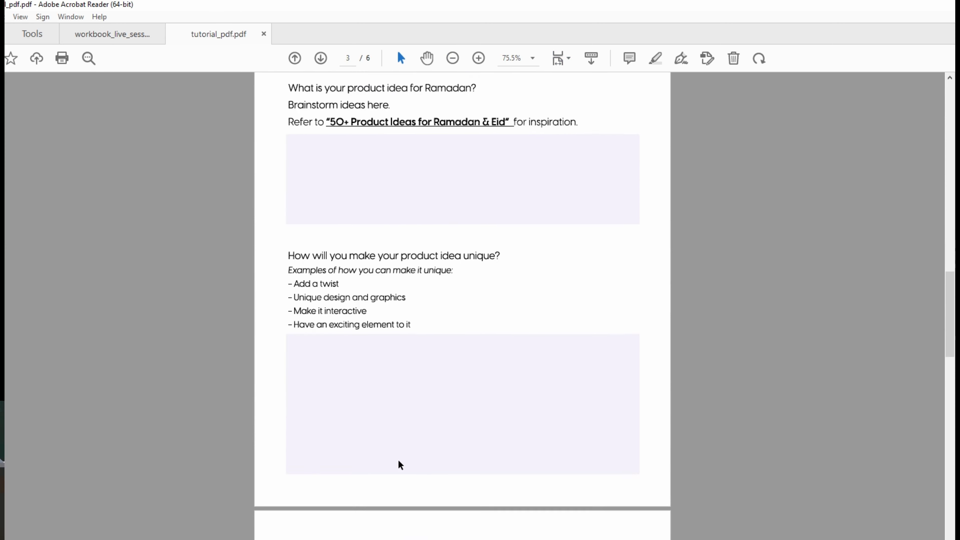
scroll(457, 446, "down", 6)
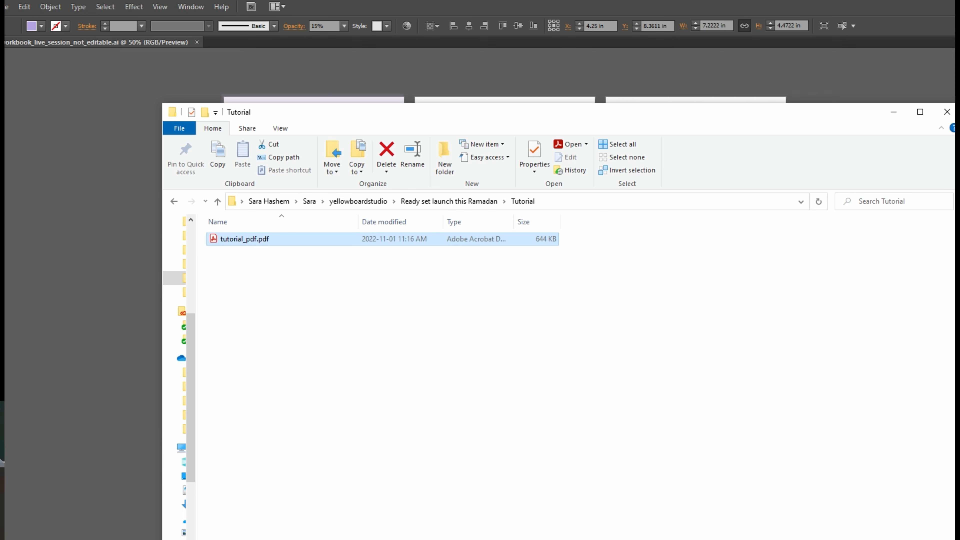
Switch to the Product Creation Roadmap design in Canva and look through its pages, ending on the Checklist page
left_click(544, 531)
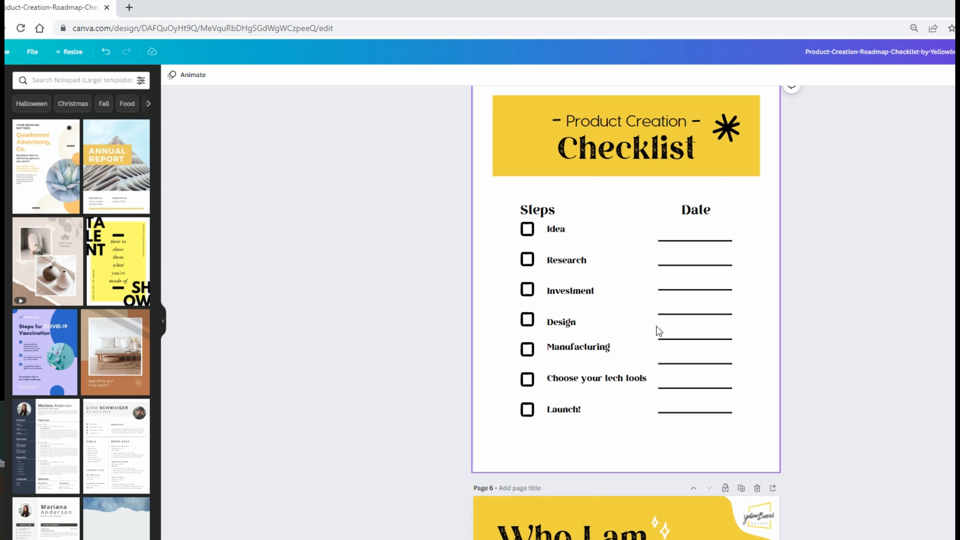
scroll(656, 326, "up", 2)
scroll(828, 310, "up", 20)
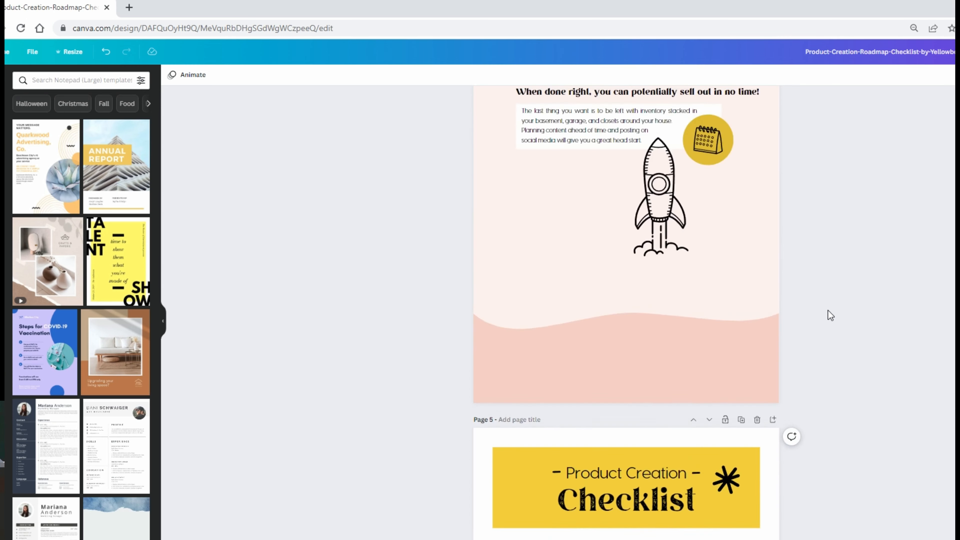
scroll(827, 310, "down", 20)
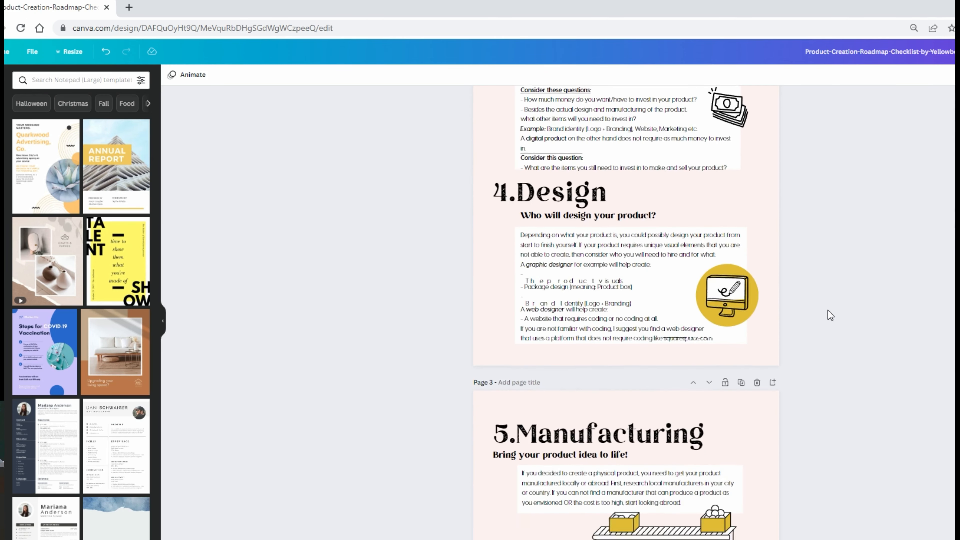
scroll(835, 317, "down", 10)
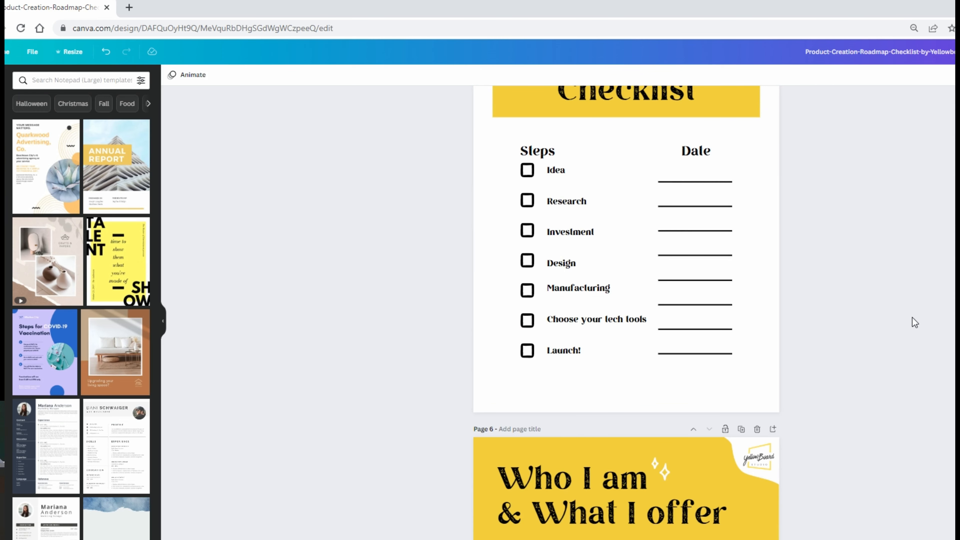
scroll(907, 319, "up", 2)
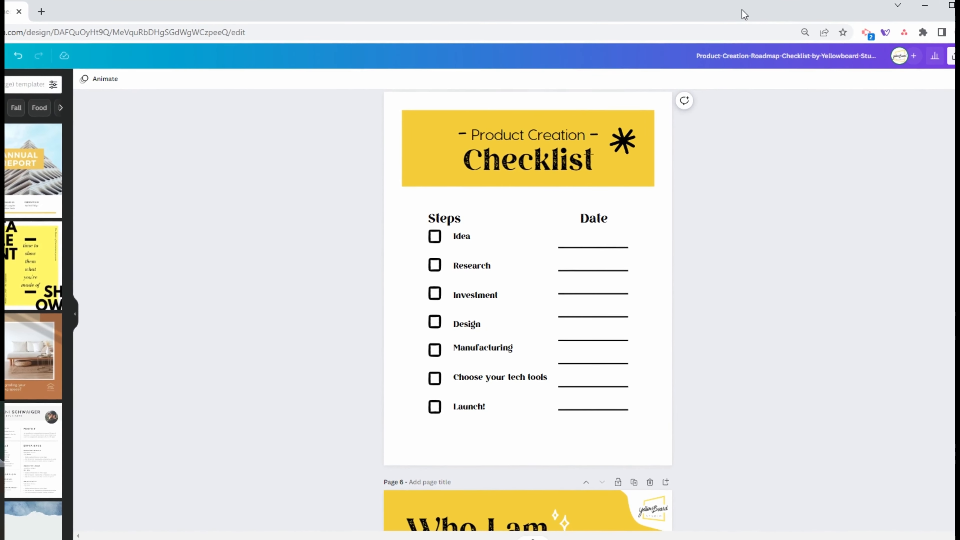
Open the design's download settings and set the file type to PDF Standard
left_click(952, 57)
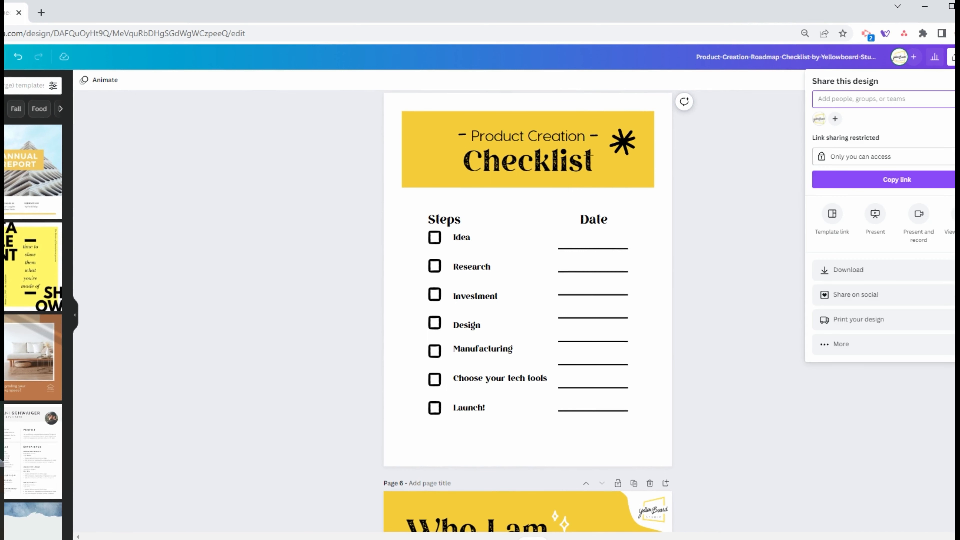
left_click(888, 276)
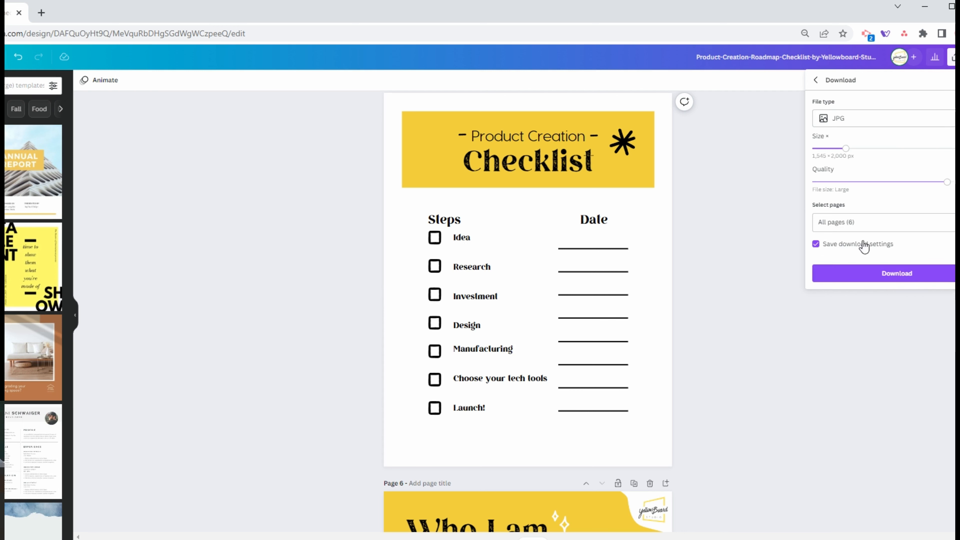
left_click(850, 123)
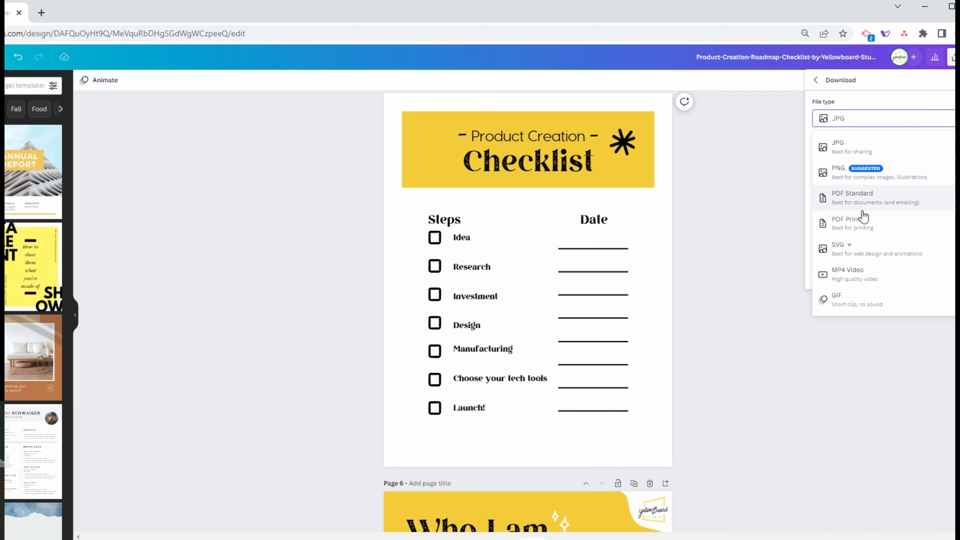
left_click(866, 200)
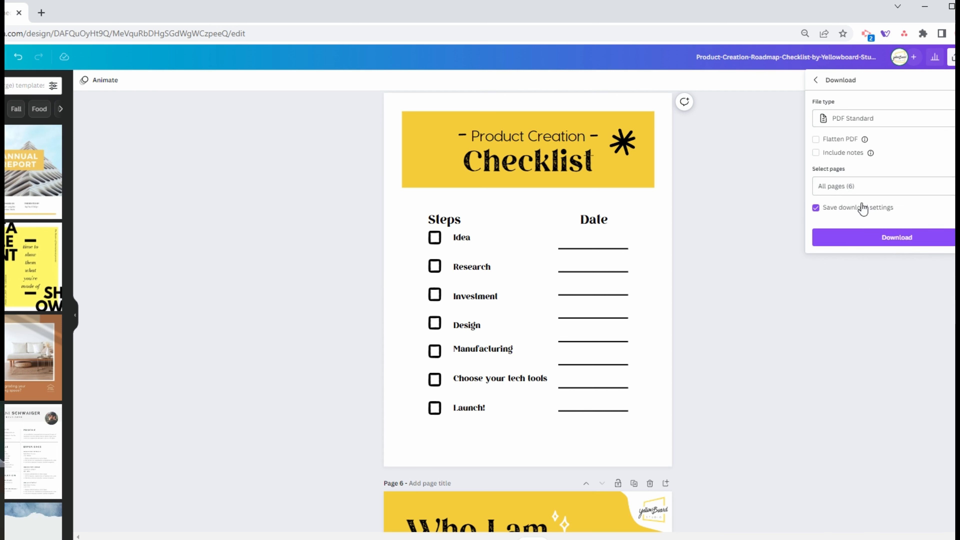
Limit the export to page 5 only instead of all pages and download the PDF
left_click(852, 188)
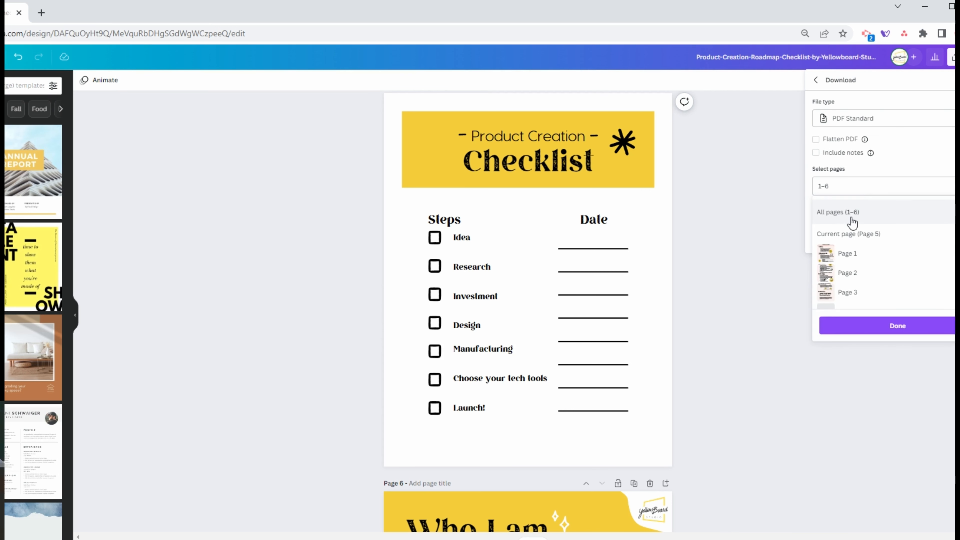
left_click(928, 219)
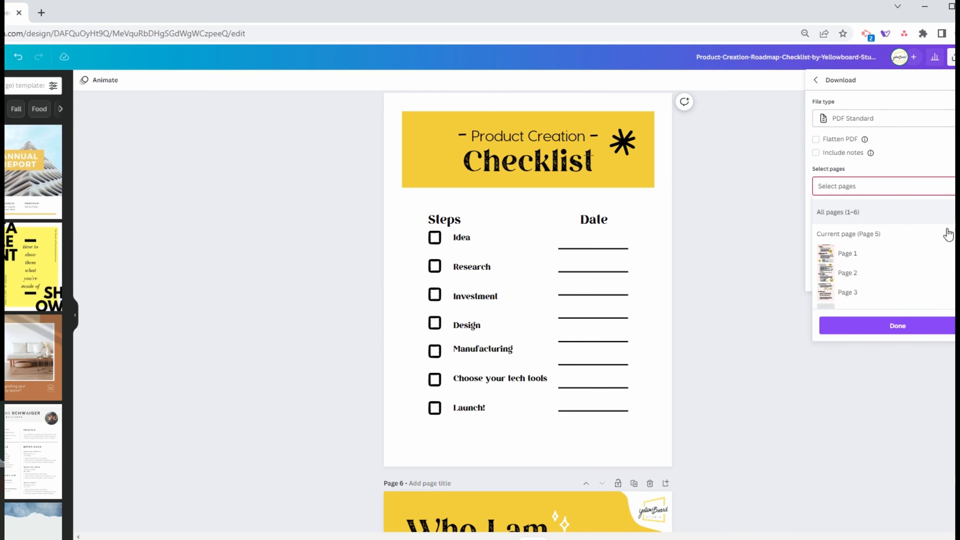
scroll(919, 246, "down", 2)
left_click(912, 279)
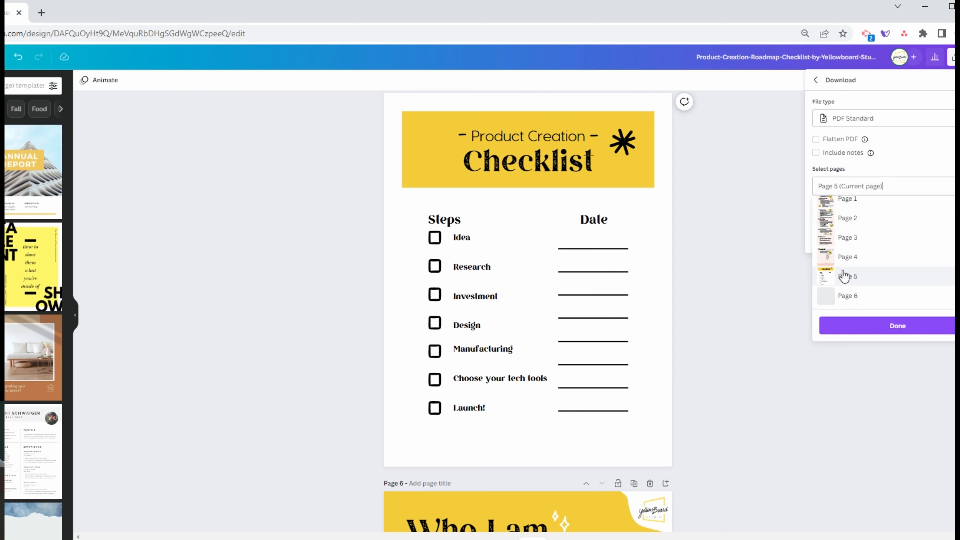
left_click(911, 332)
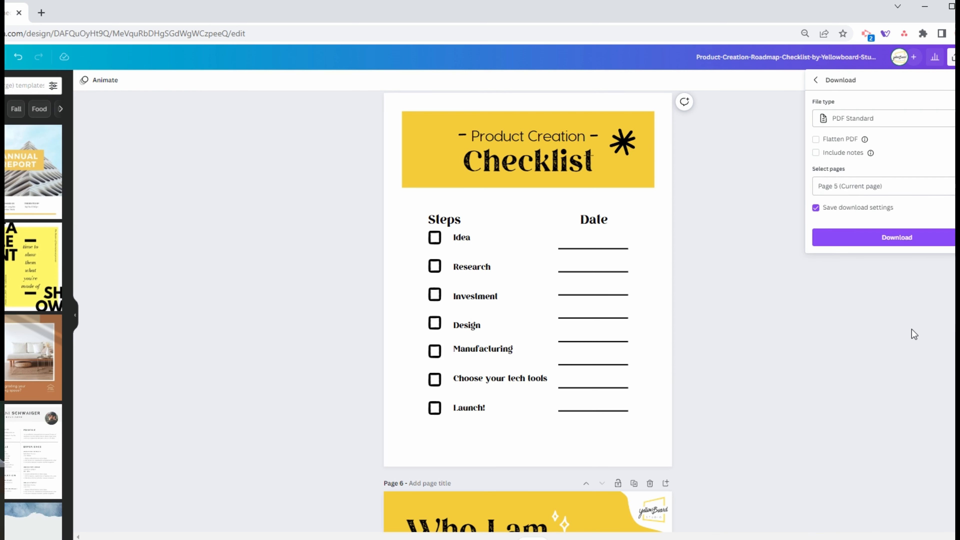
left_click(905, 242)
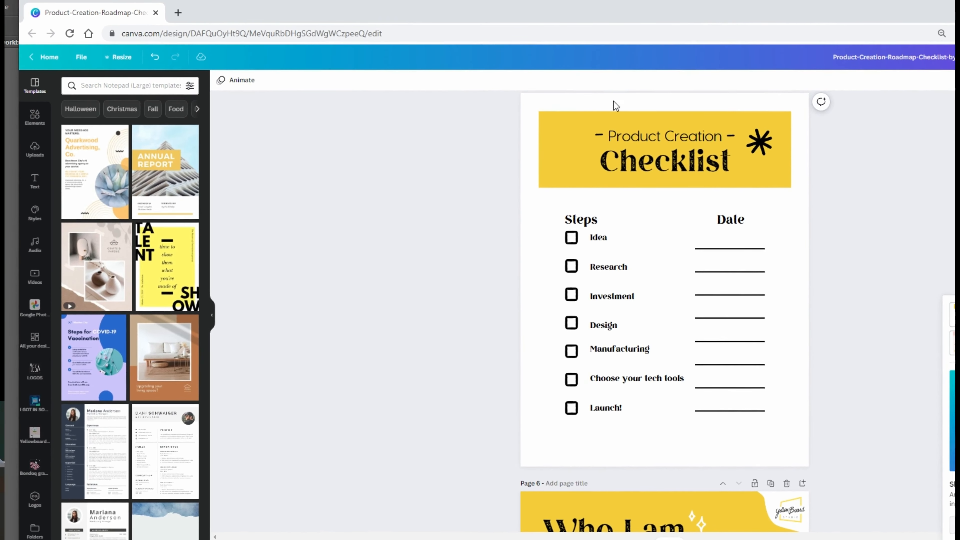
Locate the downloaded checklist PDF in its folder and open it in Acrobat Reader to check the page
left_click(141, 539)
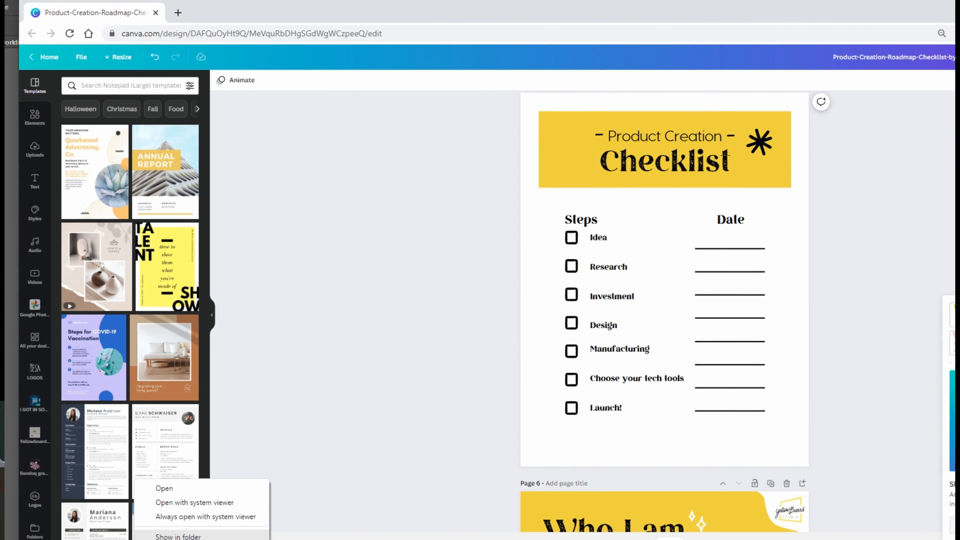
left_click(185, 536)
double_click(150, 251)
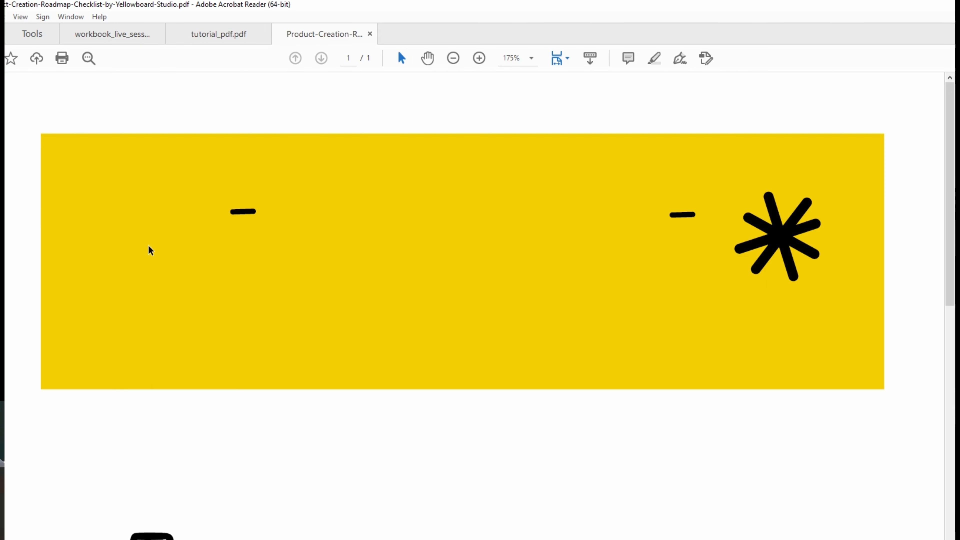
left_click(453, 58)
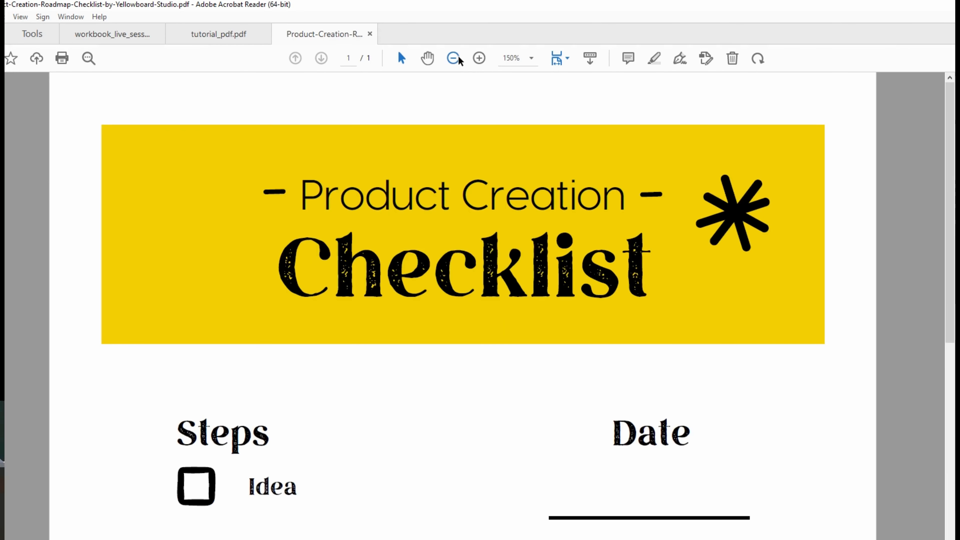
left_click(454, 57)
left_click(454, 58)
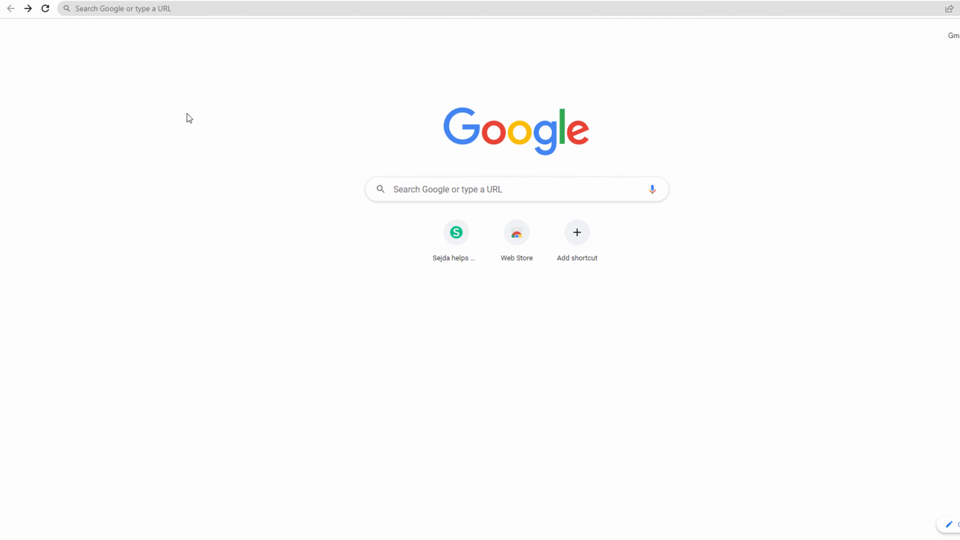
Go to sejda.com in the browser and open its free online PDF editor
left_click(144, 4)
type("se")
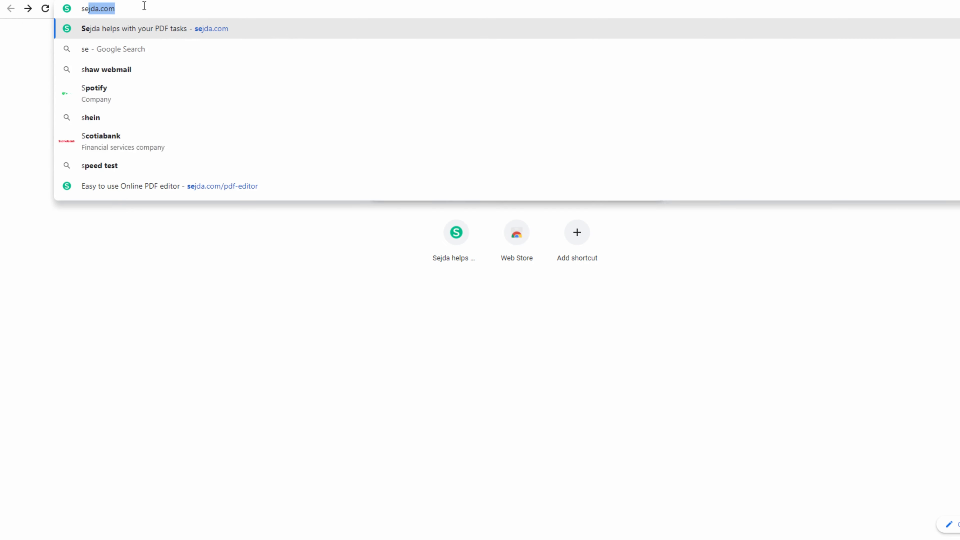
type("jda.com")
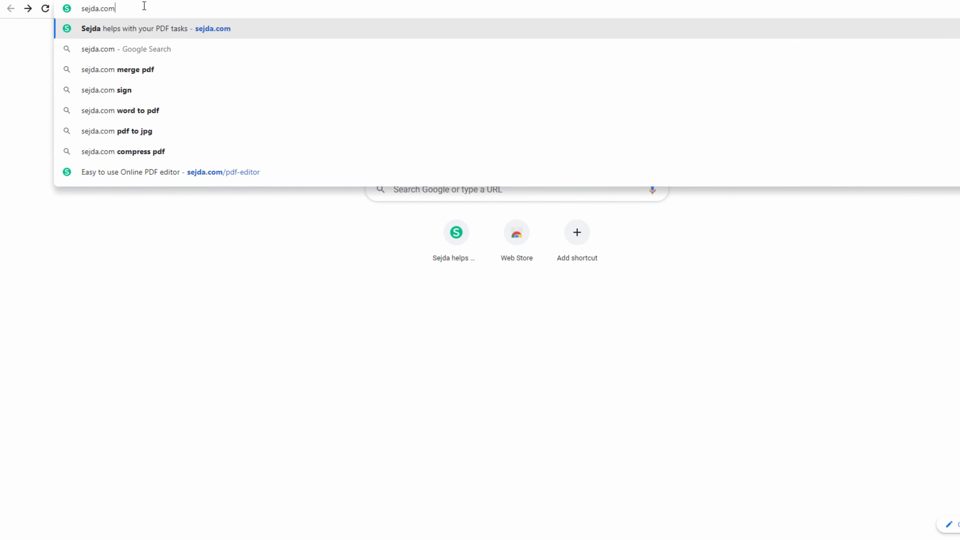
key("Return")
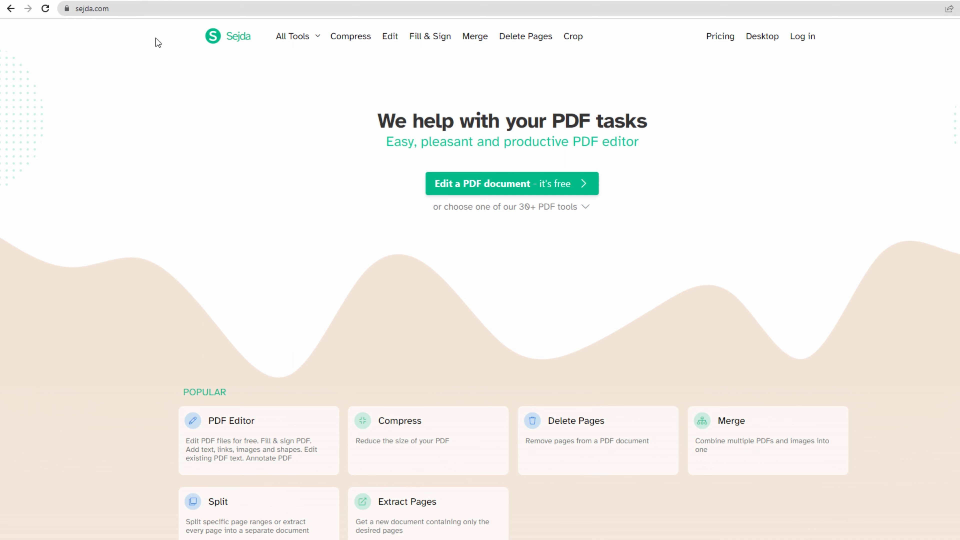
left_click(547, 185)
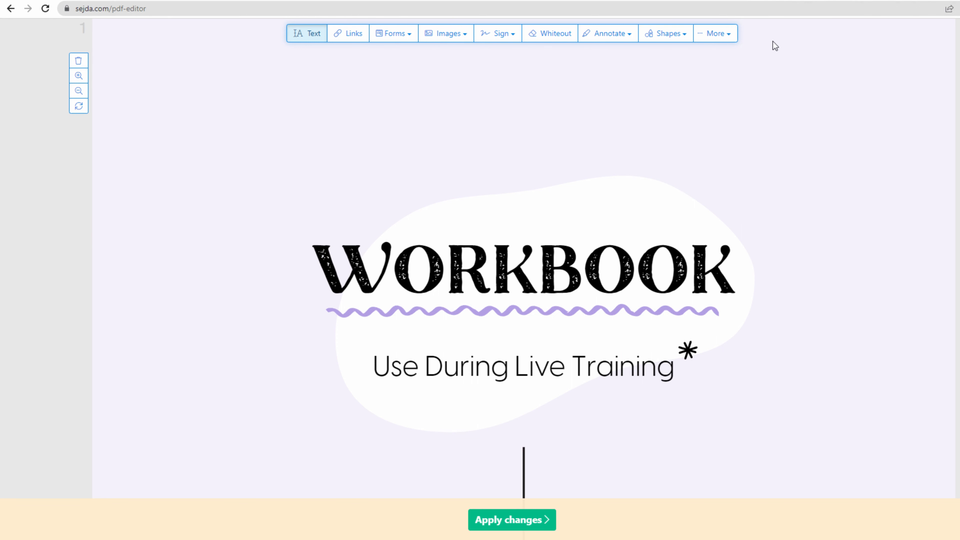
Add a multi-line textarea form field filling the shaded box under the "What is your product idea for Ramadan?" question
left_click(400, 37)
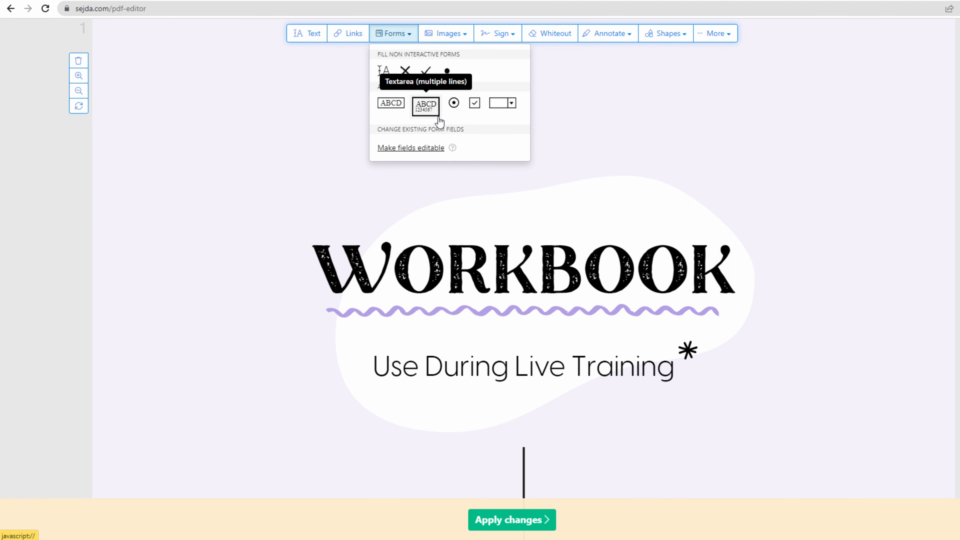
left_click(428, 111)
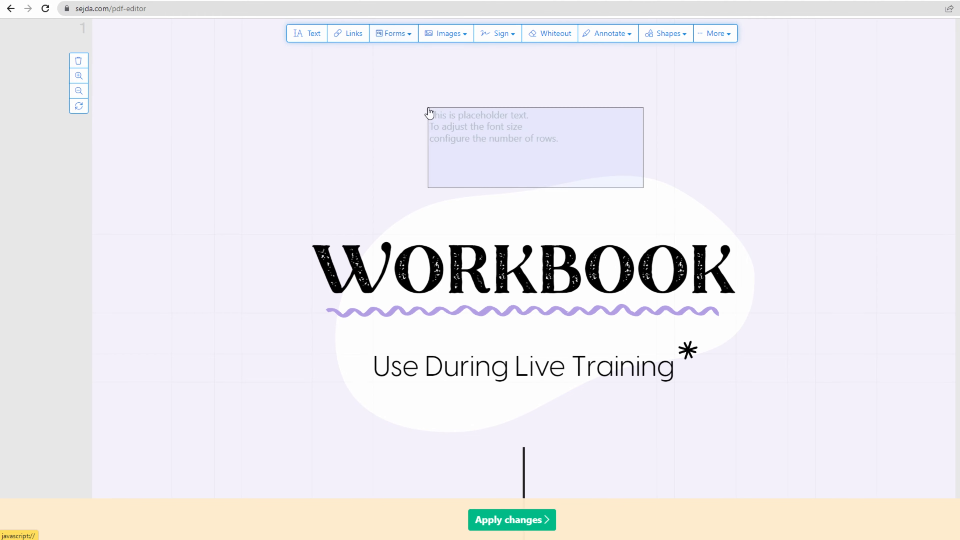
scroll(587, 240, "down", 15)
scroll(584, 236, "down", 15)
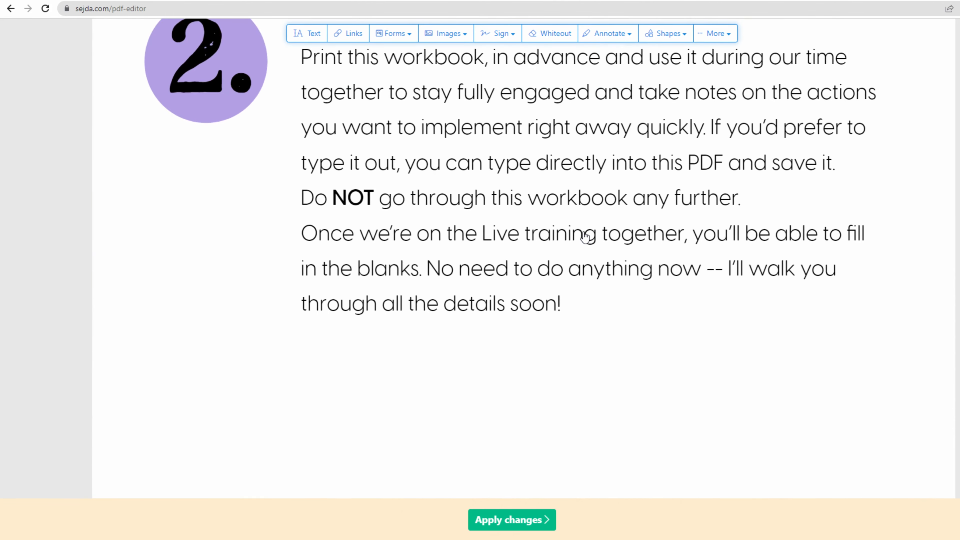
scroll(585, 236, "down", 5)
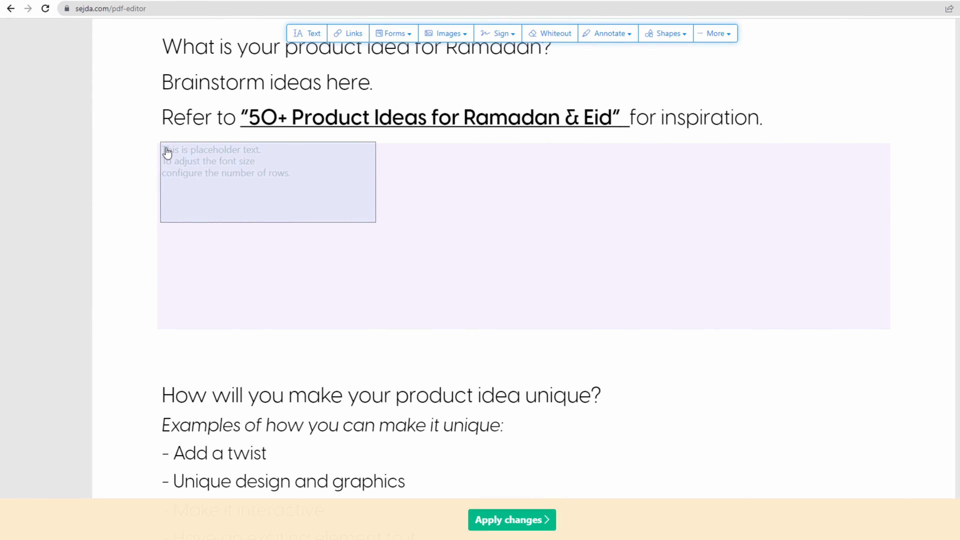
left_click(166, 155)
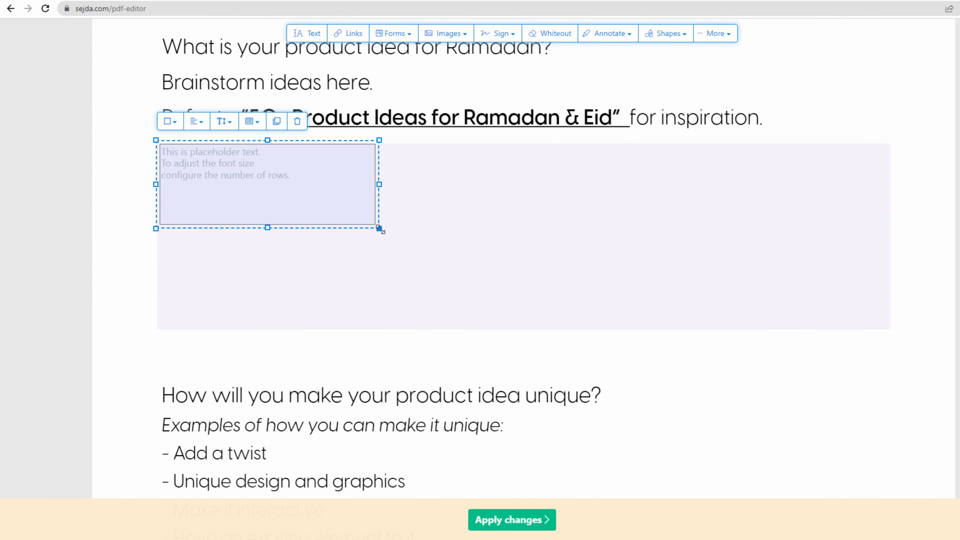
left_click_drag(379, 228, 892, 333)
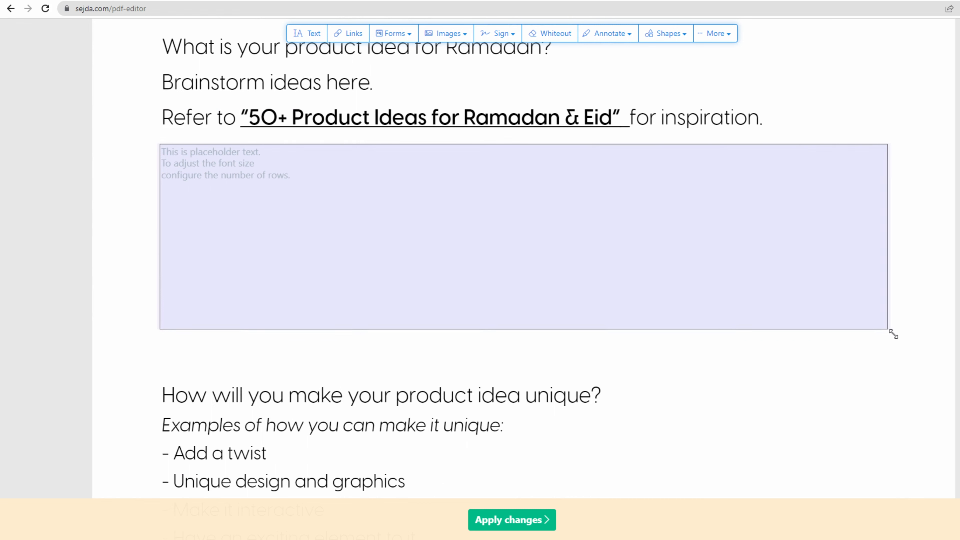
Review the textarea's font size, alignment, colour and field property options
left_click(298, 278)
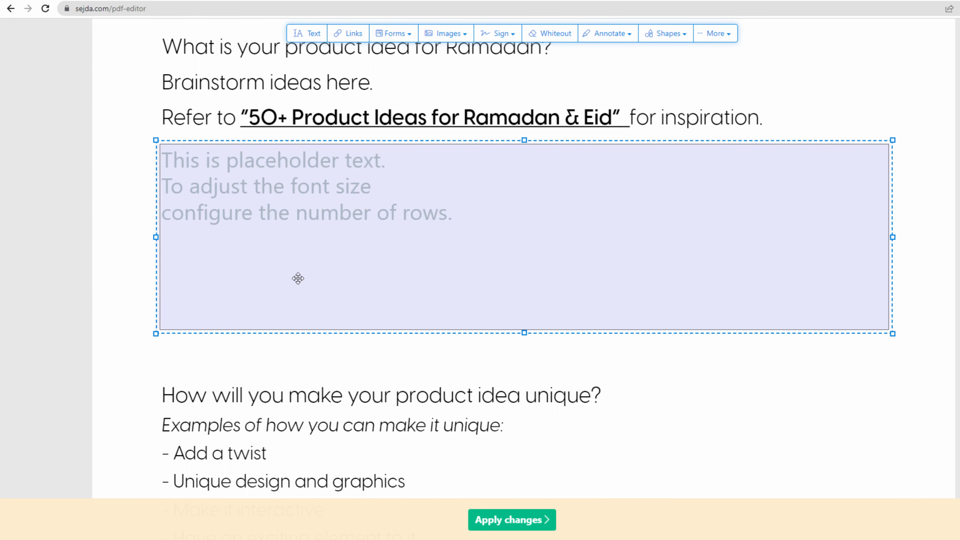
left_click(260, 201)
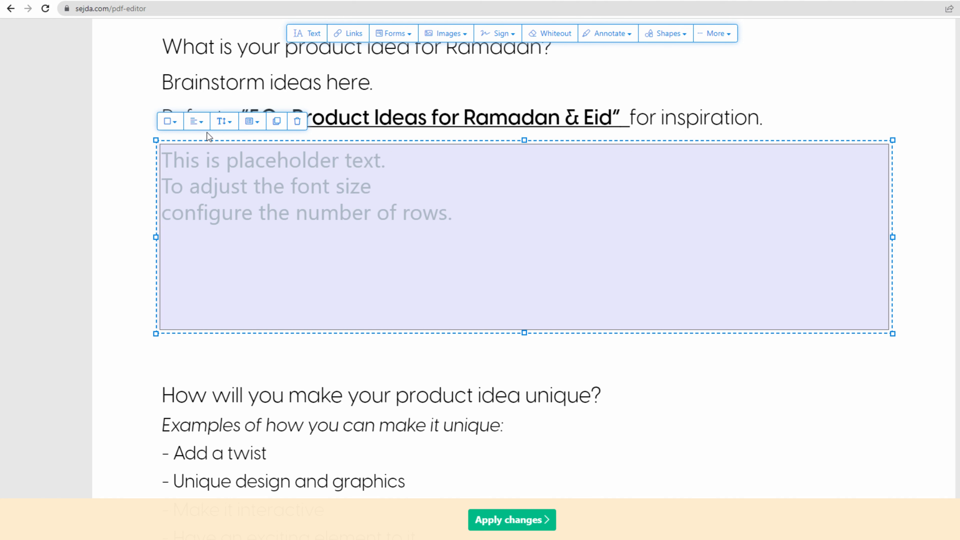
left_click(232, 127)
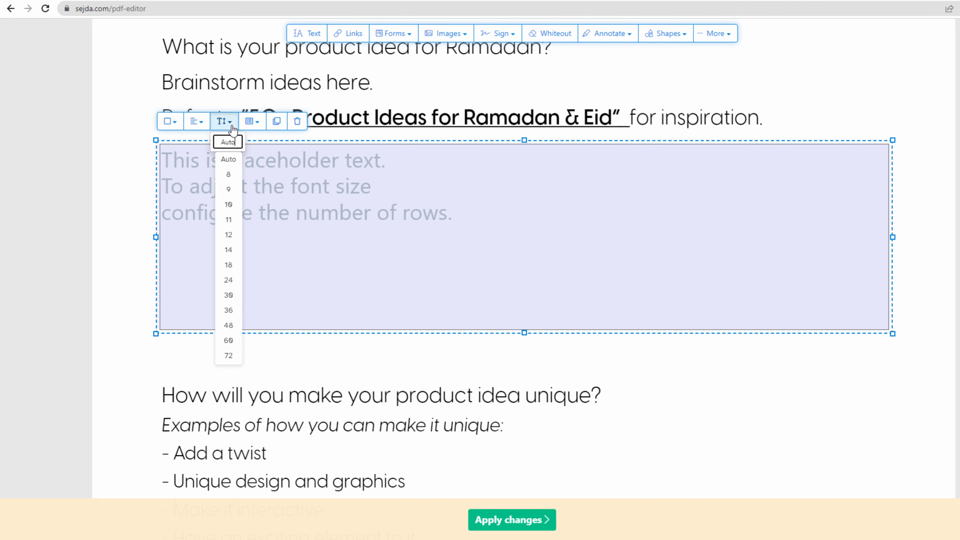
left_click(195, 123)
left_click(175, 124)
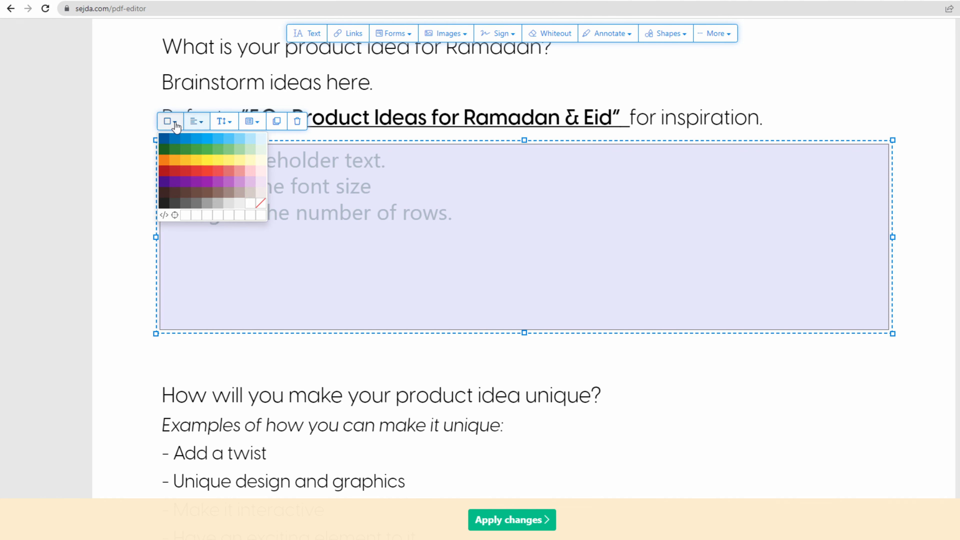
left_click(265, 127)
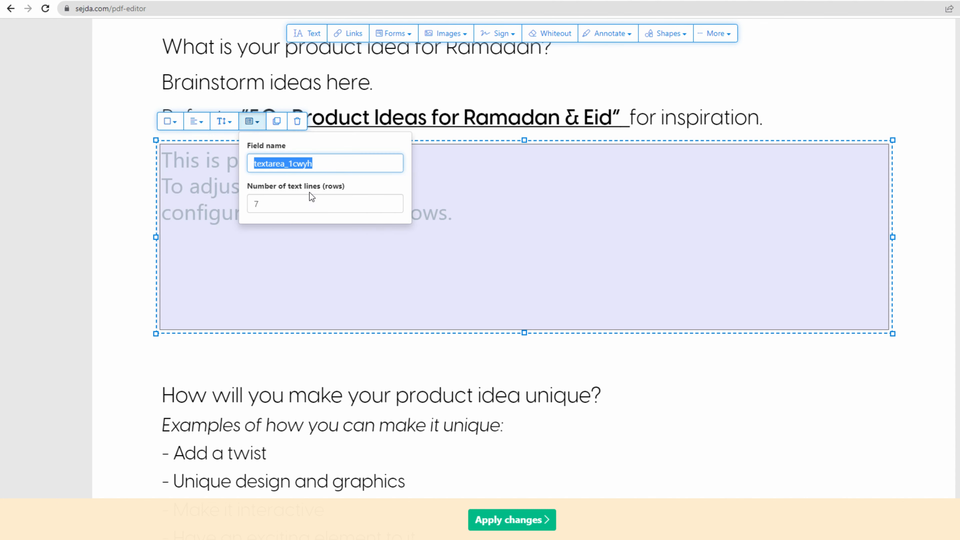
left_click(235, 203)
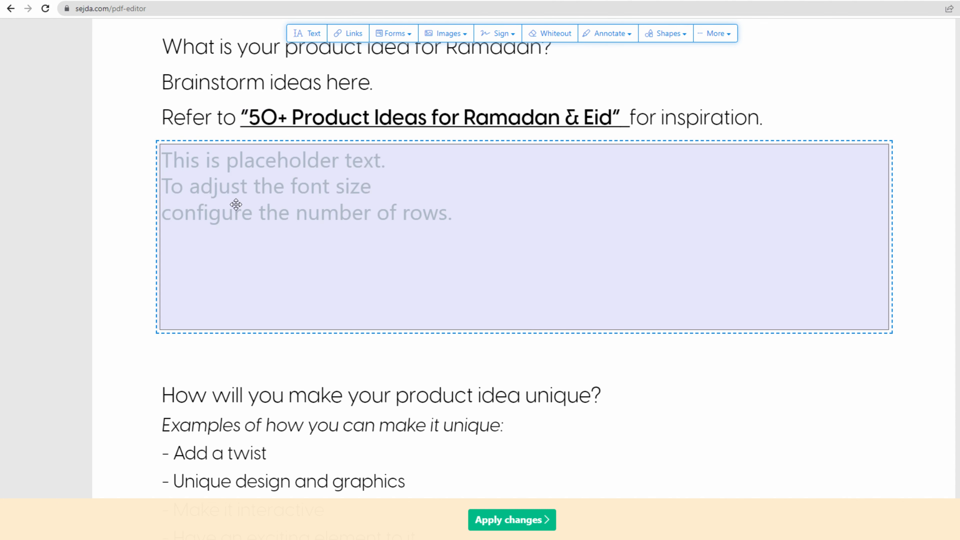
Set the number of text lines in the product idea textarea to 10 rows
left_click(258, 187)
left_click(258, 123)
left_click(261, 204)
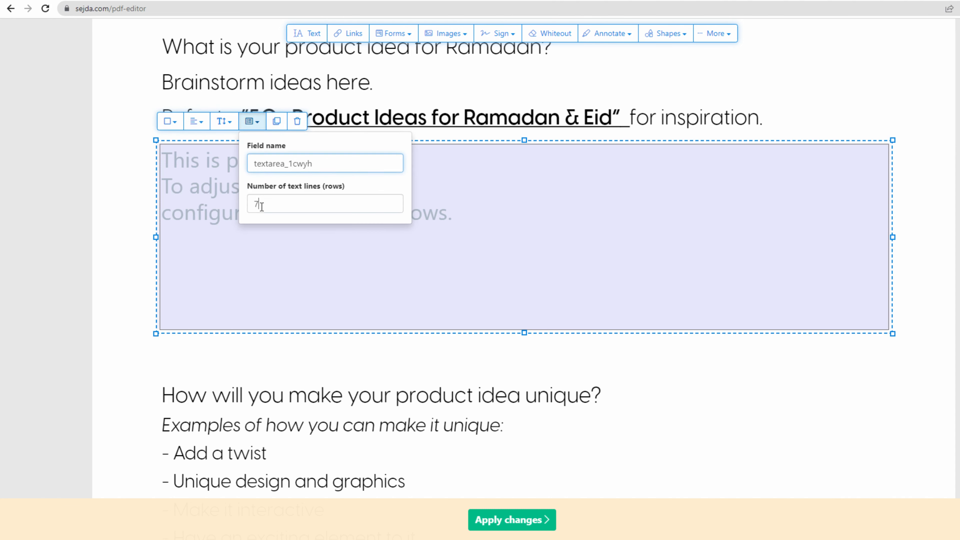
double_click(256, 205)
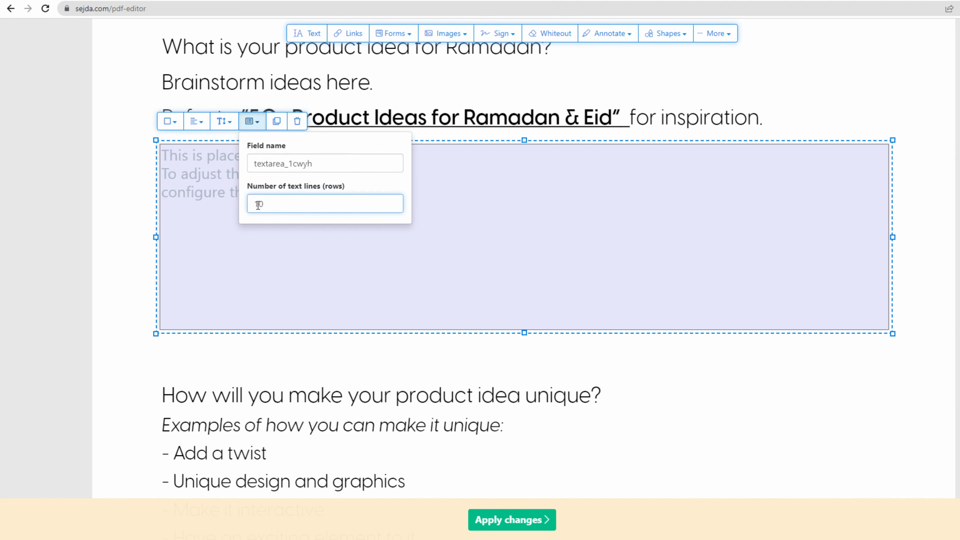
left_click(229, 238)
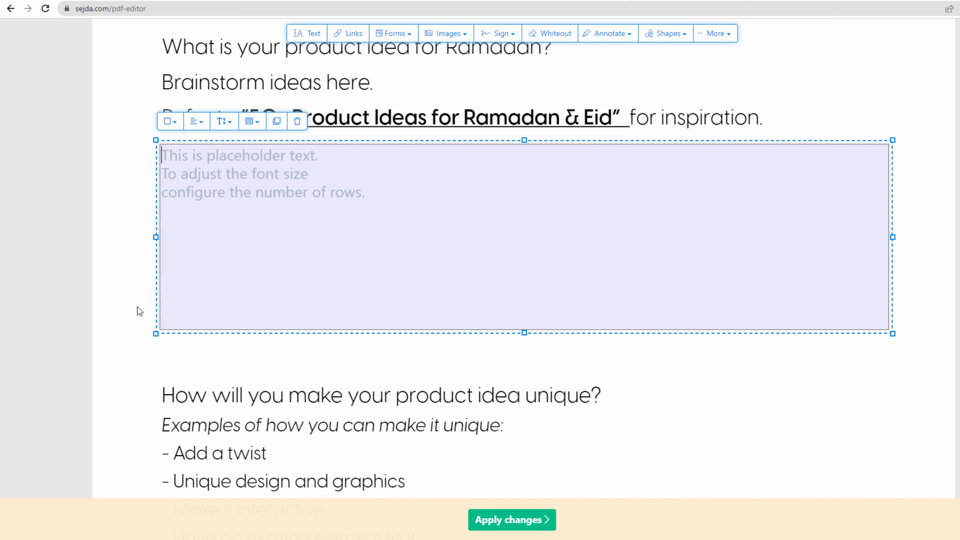
Add a multi-line textarea form field filling the shaded box under the "How will you make your product idea unique?" question
scroll(802, 360, "down", 10)
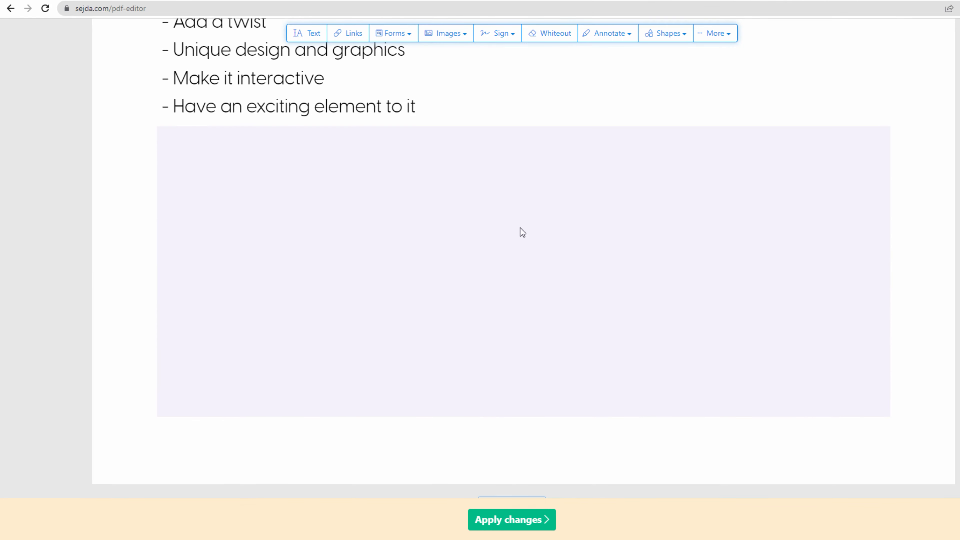
left_click(391, 33)
left_click(422, 110)
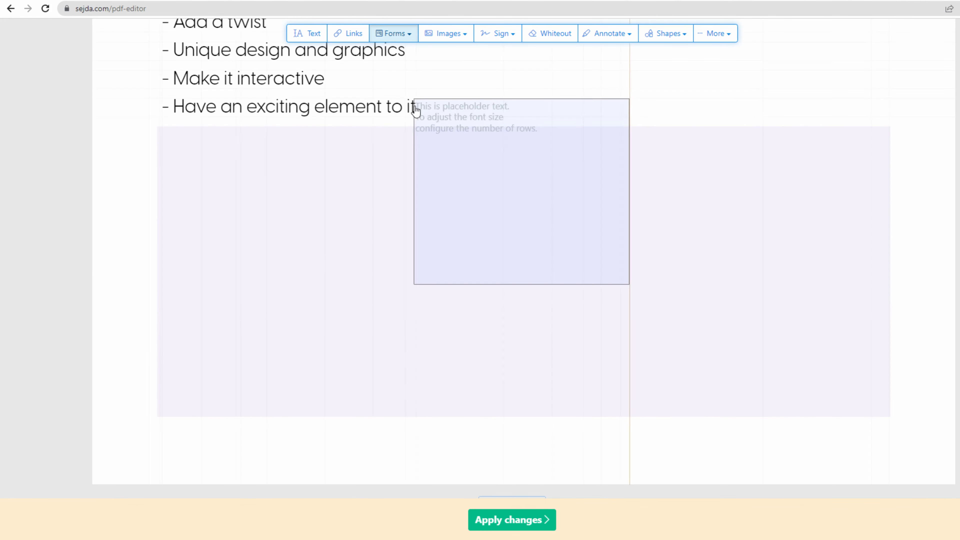
left_click(165, 139)
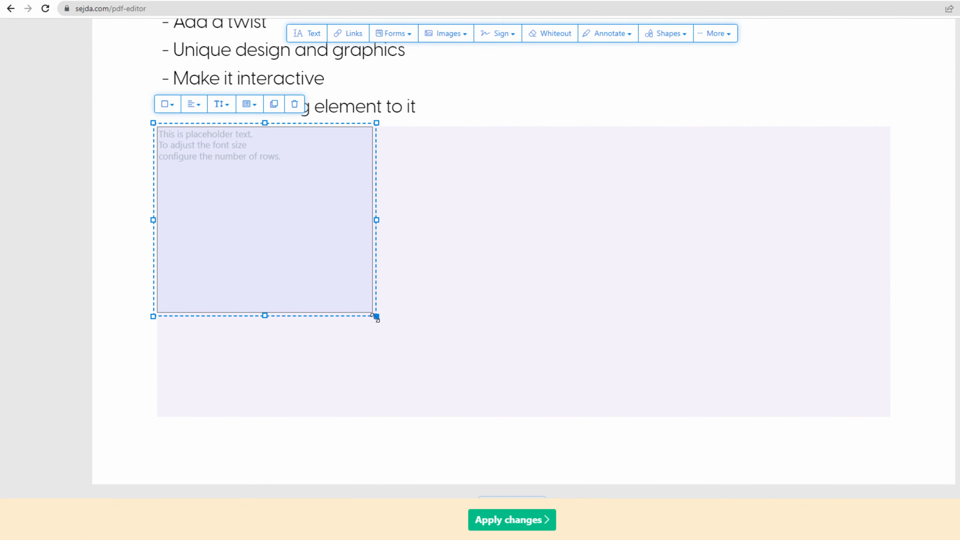
left_click_drag(375, 317, 890, 419)
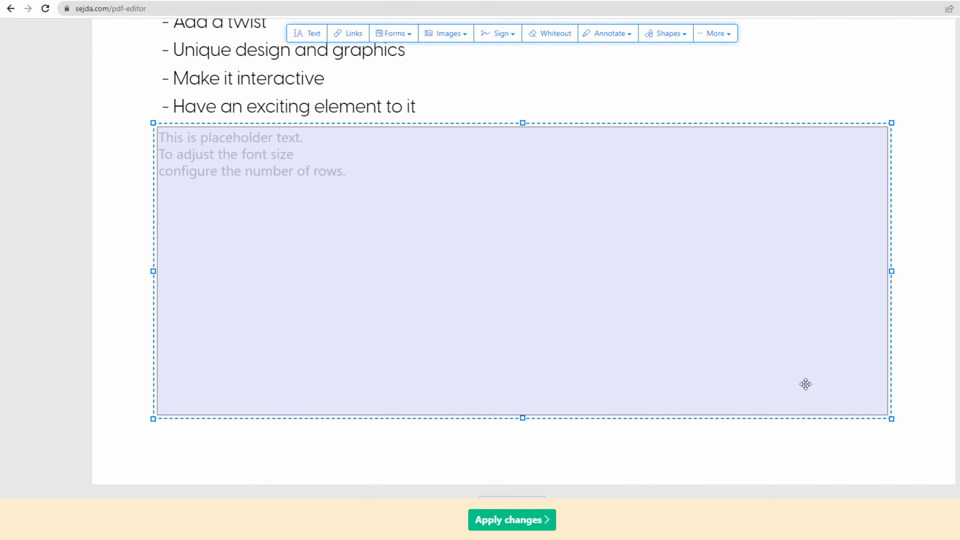
Add a checkbox form field over the square beside Idea on the checklist page and resize it to fit
scroll(310, 248, "down", 10)
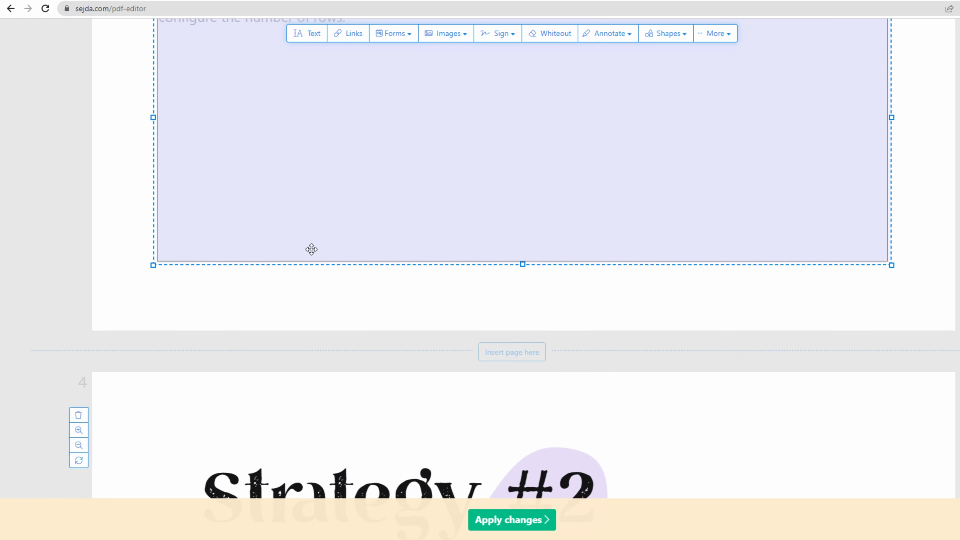
scroll(312, 250, "down", 7)
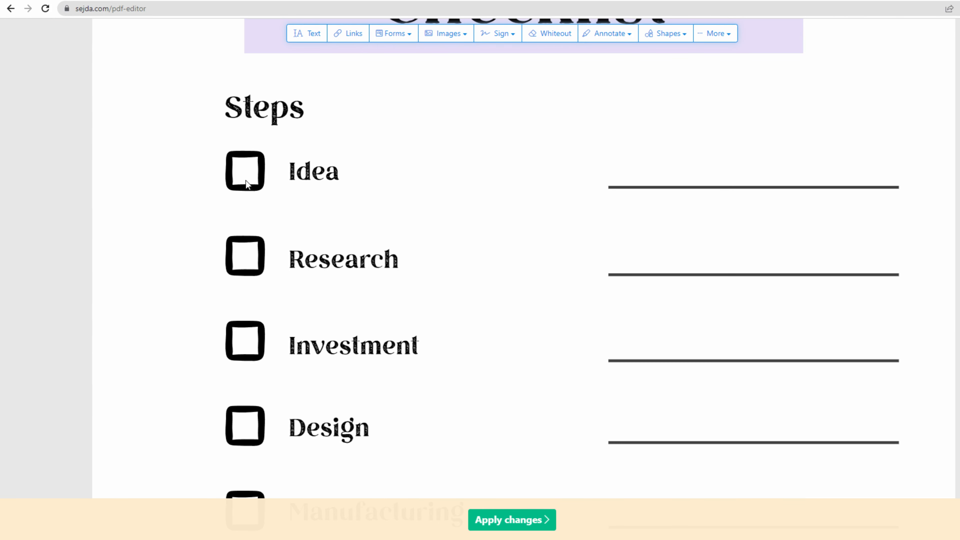
left_click(395, 35)
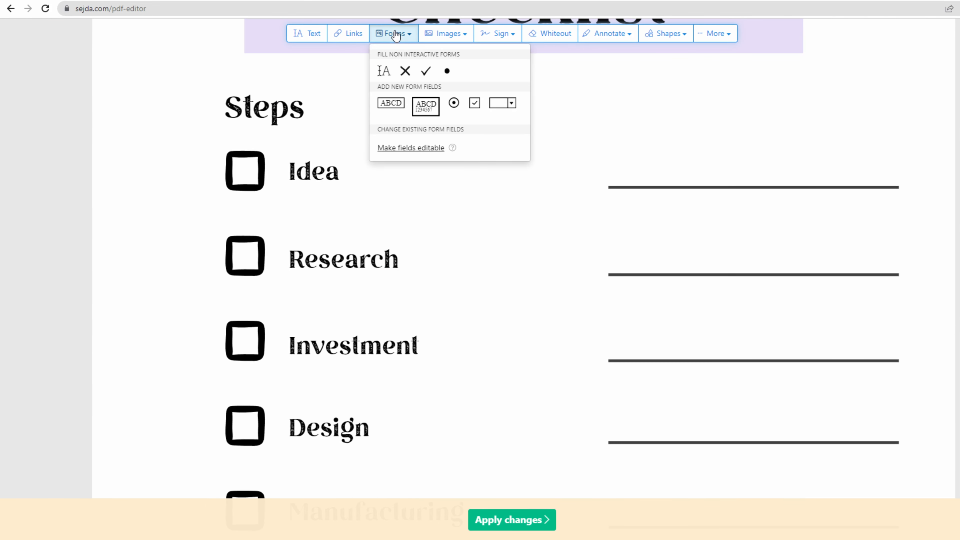
left_click(474, 108)
left_click(242, 169)
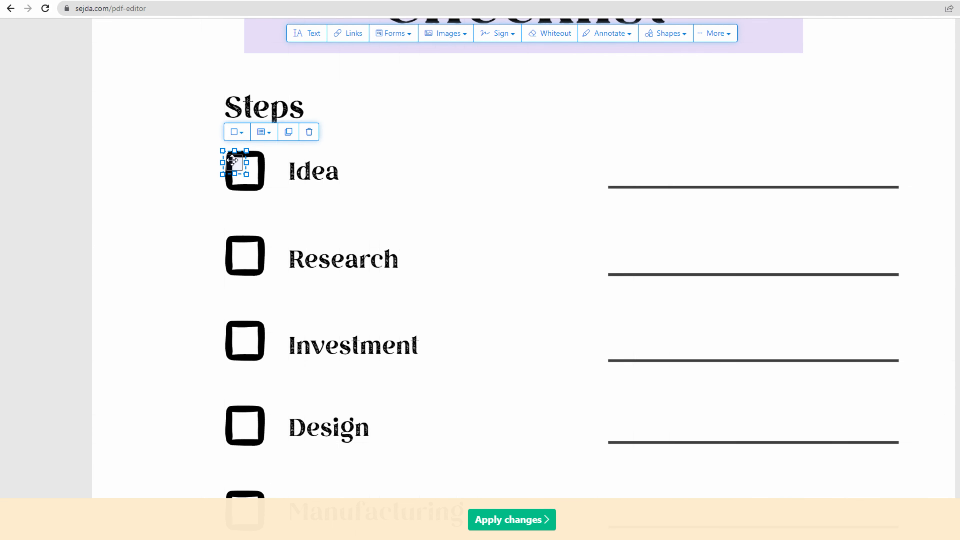
left_click_drag(247, 174, 260, 188)
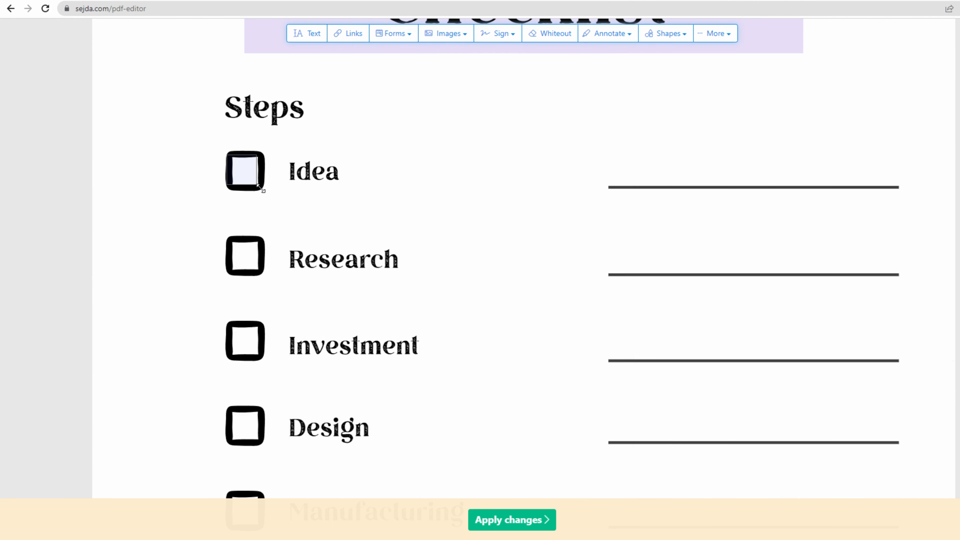
Add checkbox form fields over the squares beside Research and Investment on the checklist
left_click(413, 34)
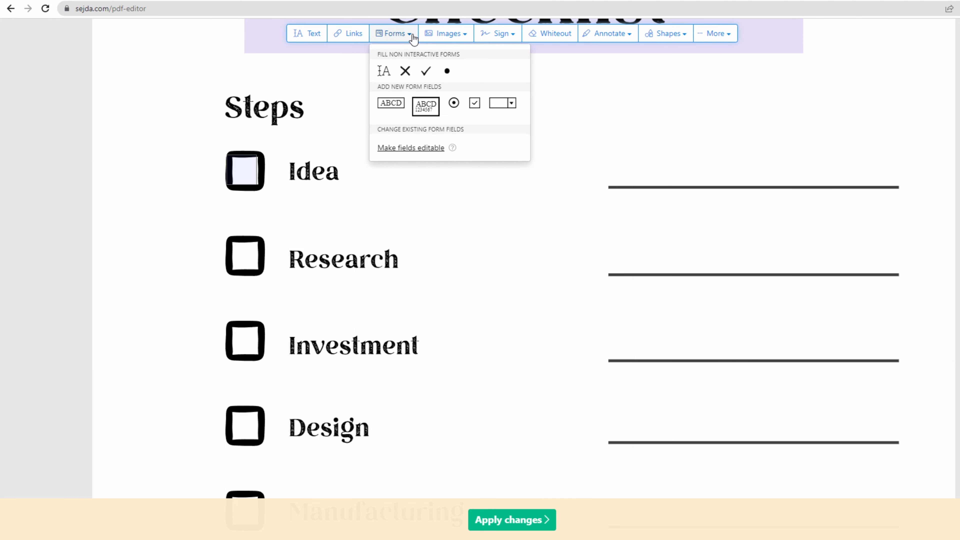
left_click(470, 111)
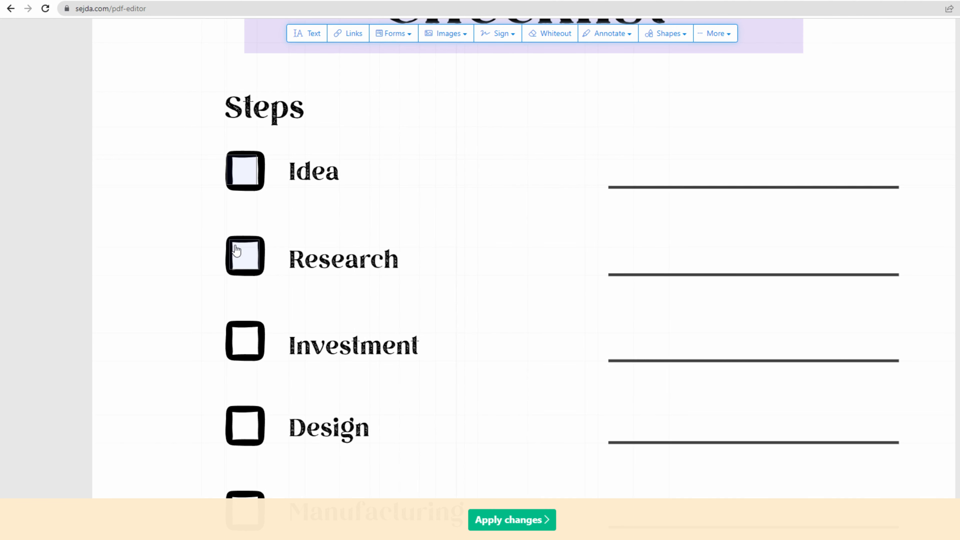
left_click(232, 254)
left_click(448, 34)
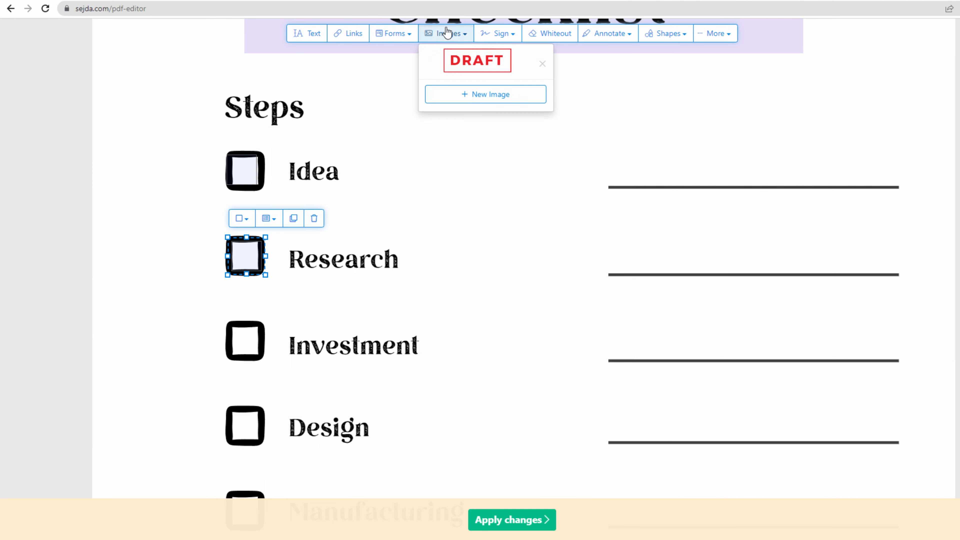
left_click(402, 36)
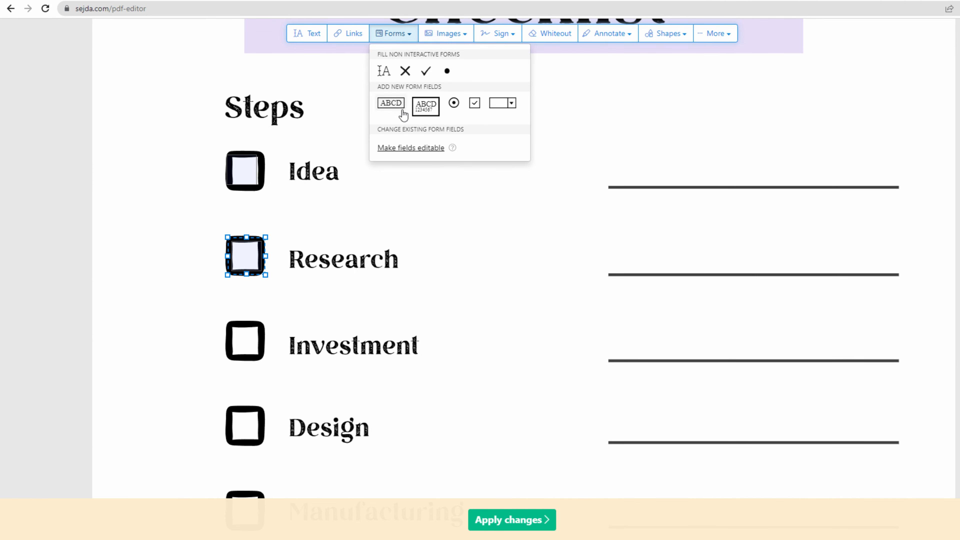
left_click(473, 106)
left_click(242, 338)
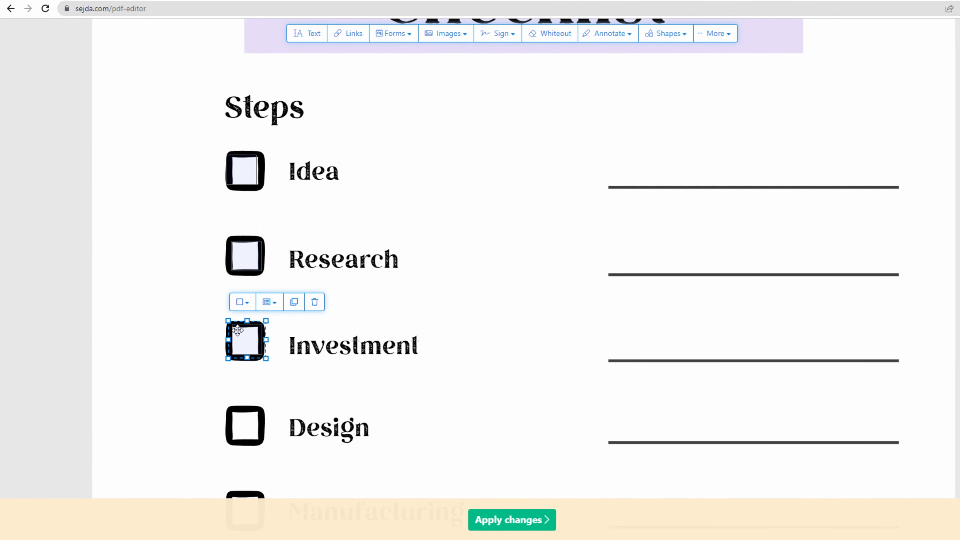
Add a checkbox form field over the square beside Design on the checklist
scroll(298, 312, "down", 4)
left_click(455, 36)
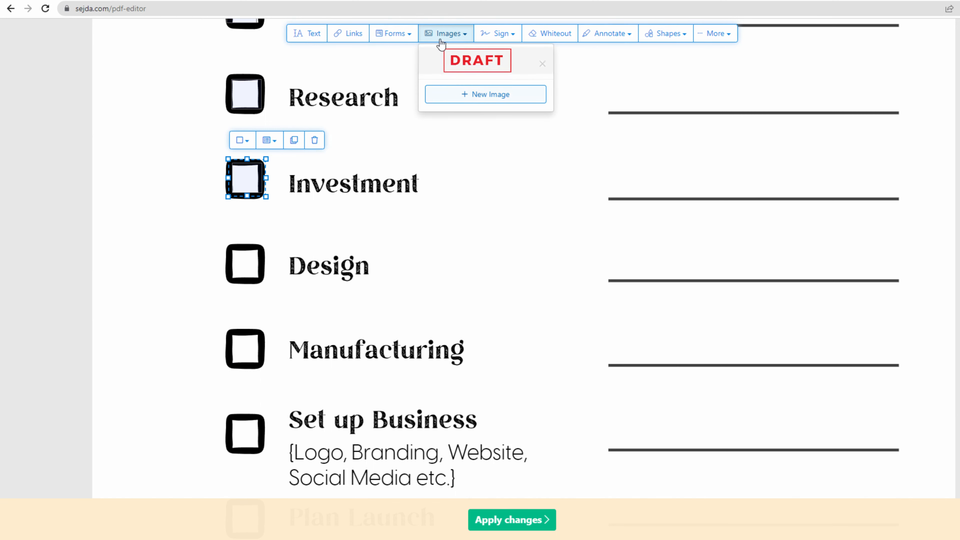